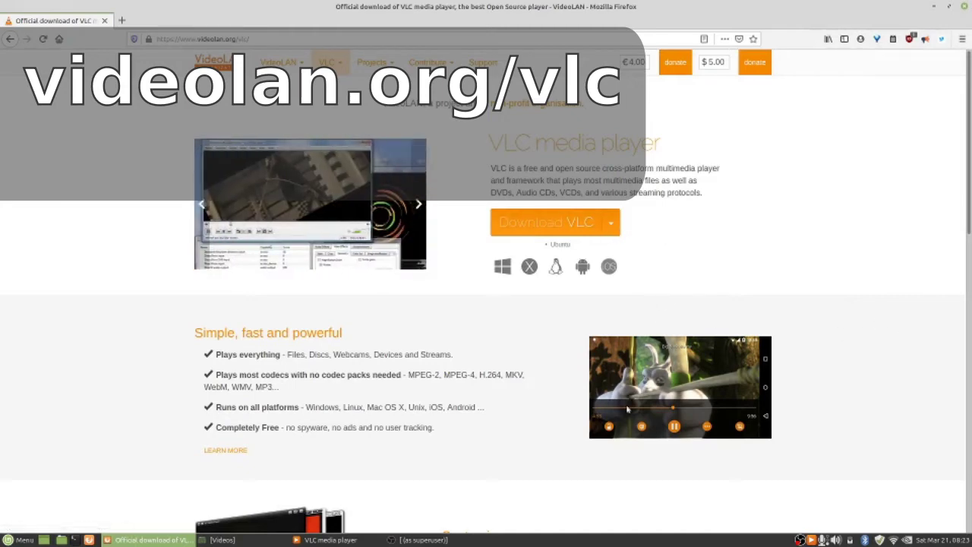
# Step: Switch to VLC media player and move its window clear of the web page's Download VLC button
pyautogui.click(364, 540)
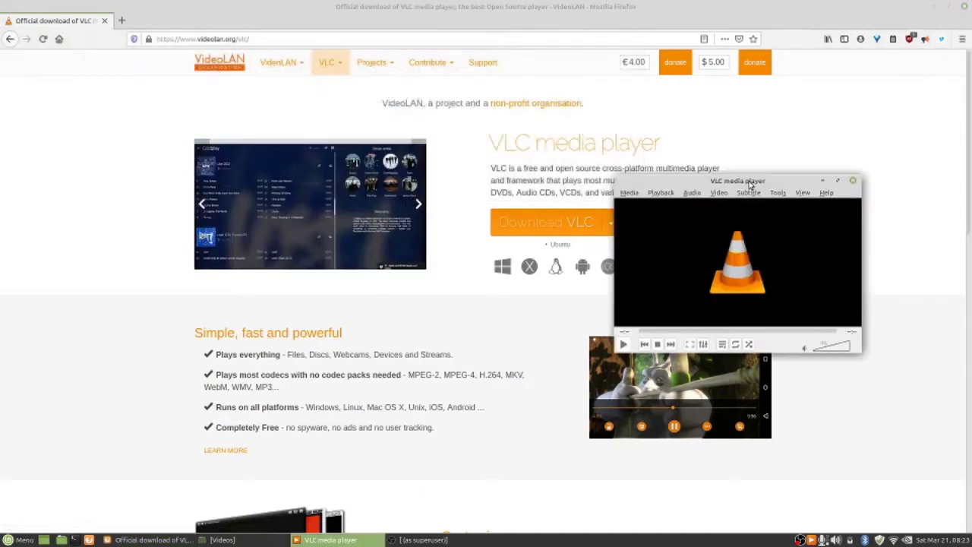
pyautogui.moveTo(751, 183); pyautogui.dragTo(763, 115)
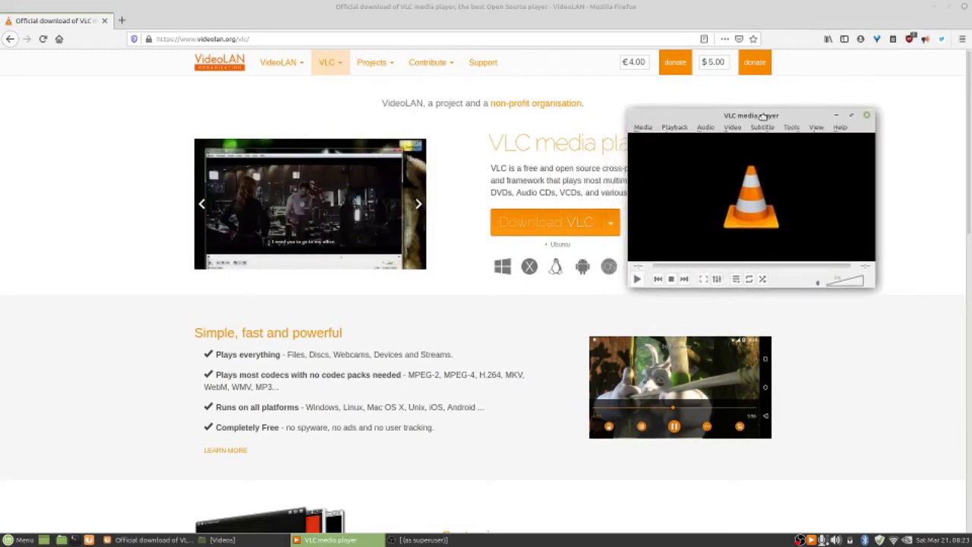
pyautogui.moveTo(763, 116); pyautogui.dragTo(769, 117)
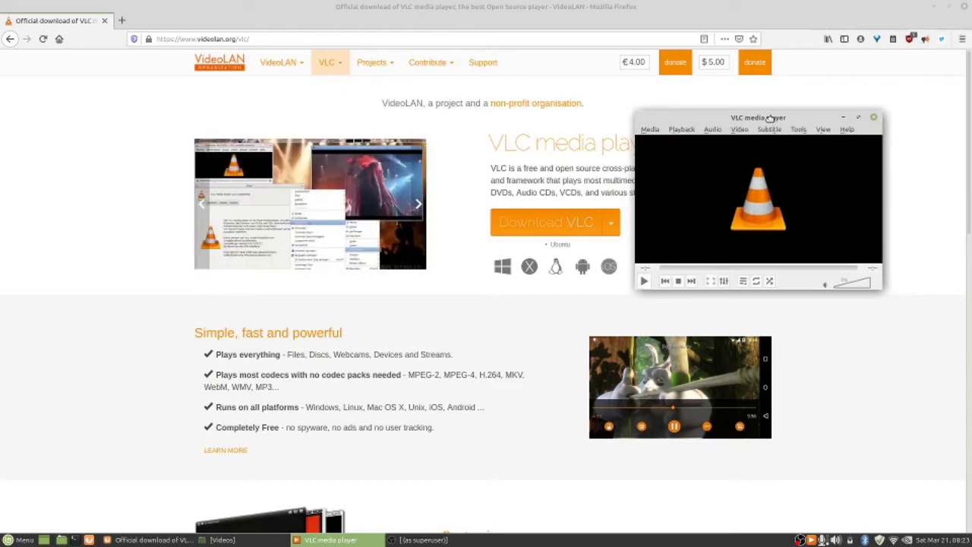
pyautogui.moveTo(769, 118); pyautogui.dragTo(812, 119)
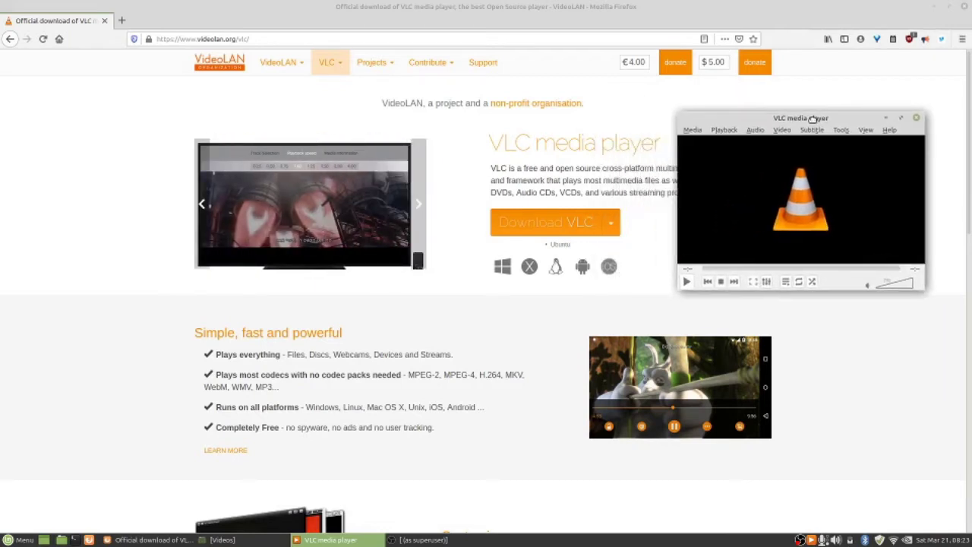
pyautogui.click(692, 131)
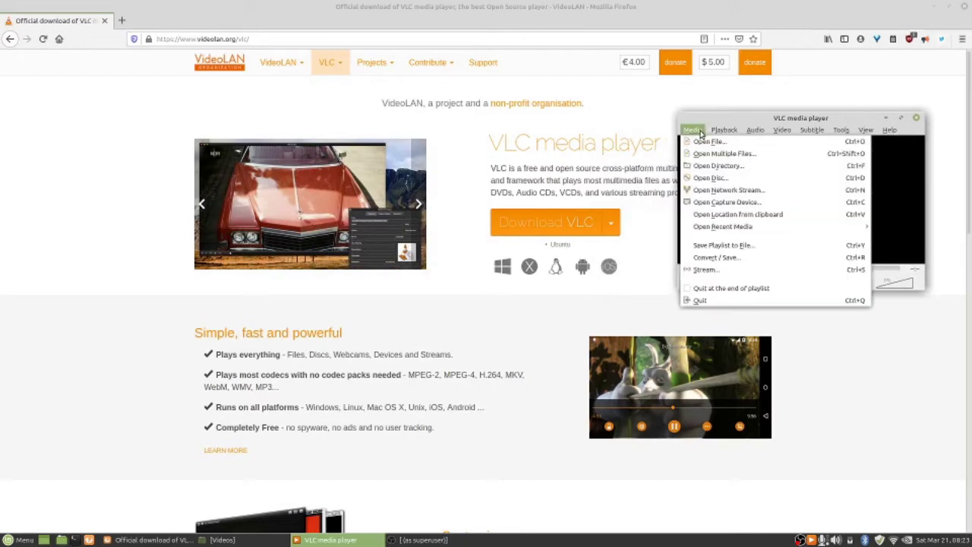
pyautogui.moveTo(723, 129)
pyautogui.moveTo(688, 134)
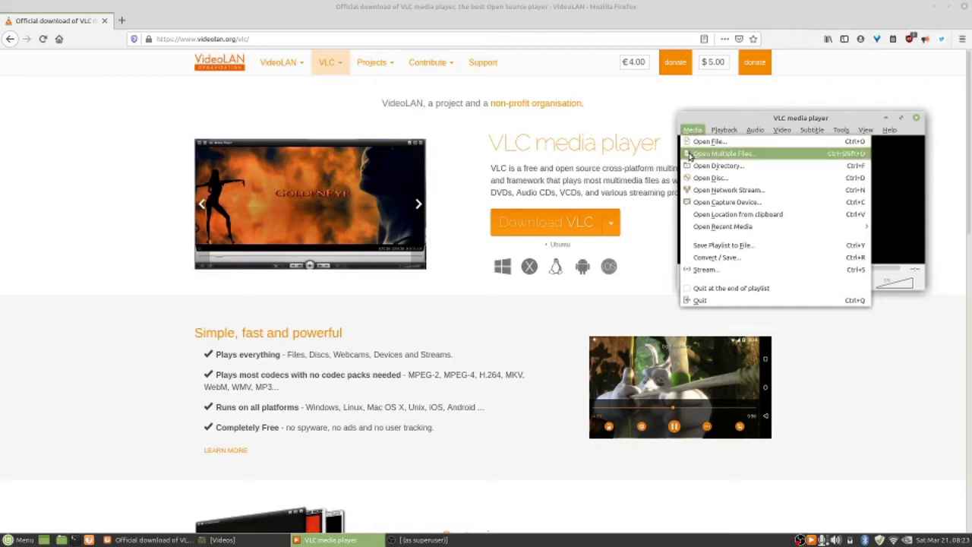
pyautogui.click(716, 260)
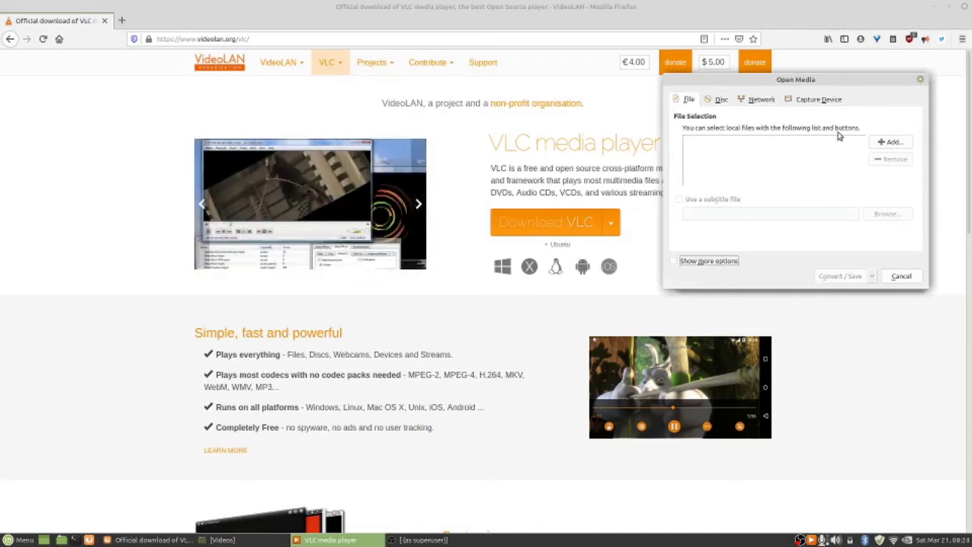
pyautogui.click(889, 141)
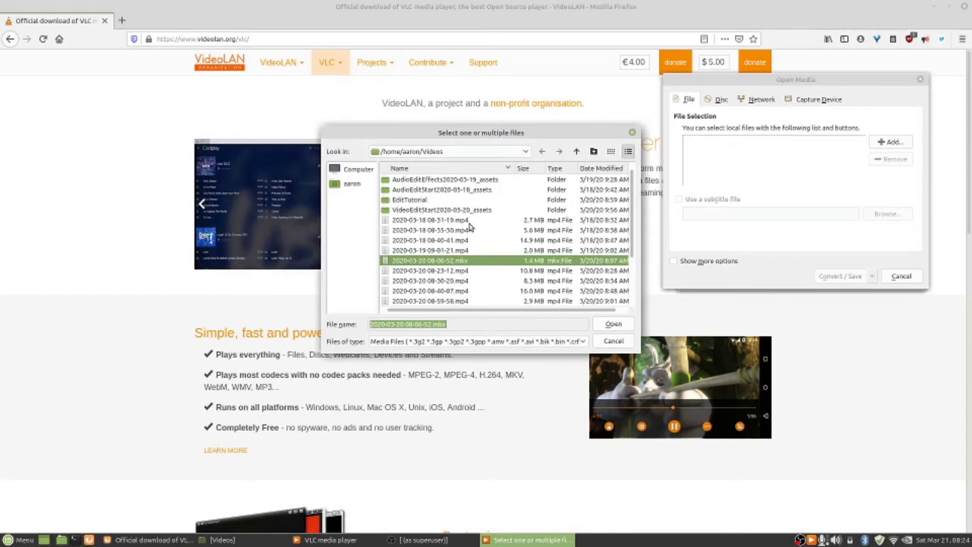
pyautogui.scroll(-2, 482, 198)
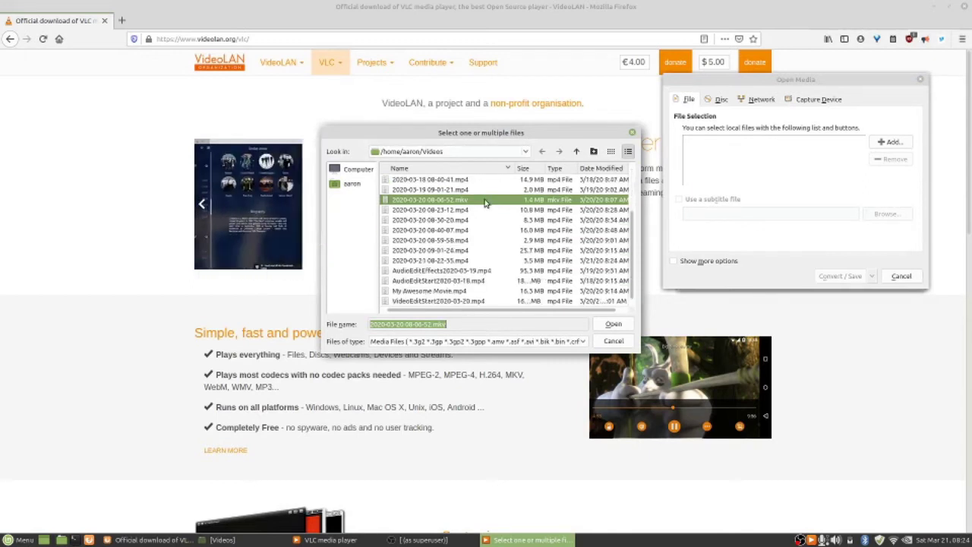
pyautogui.scroll(2, 483, 229)
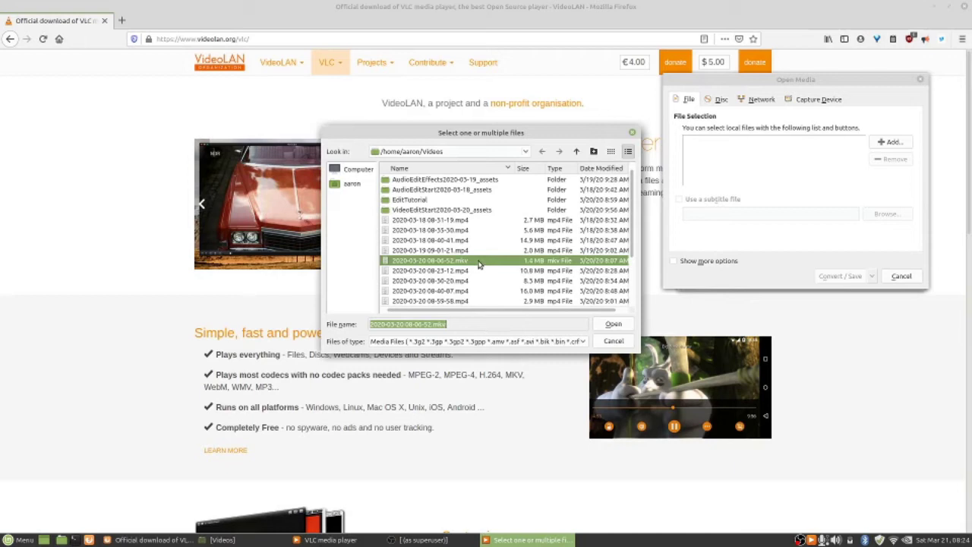
pyautogui.click(614, 325)
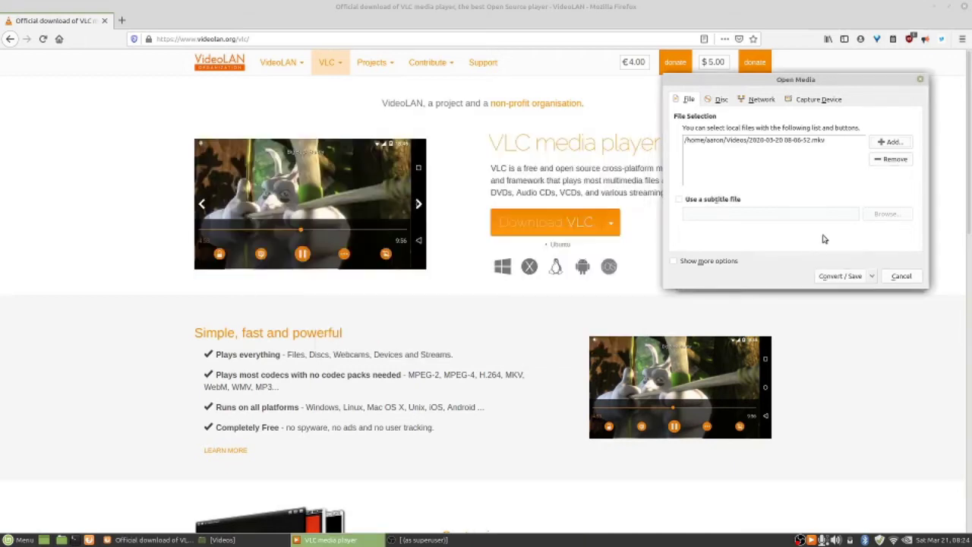
# Step: Choose to convert the added file and set the conversion profile to Audio - MP3
pyautogui.click(873, 277)
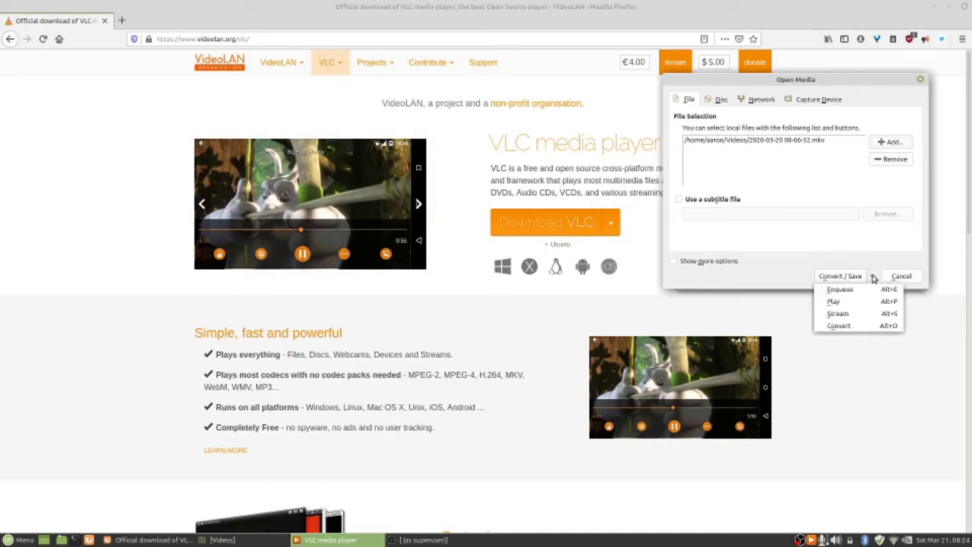
pyautogui.click(870, 325)
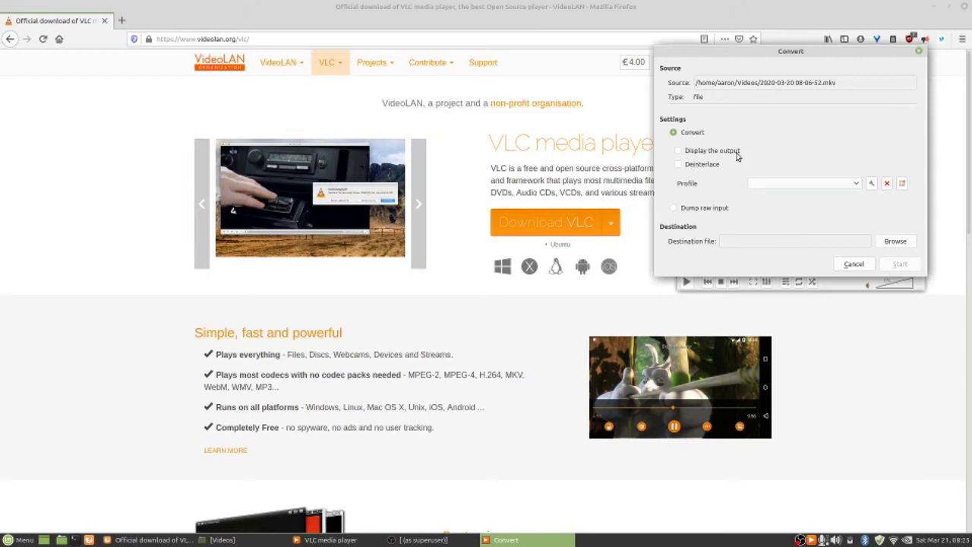
pyautogui.click(857, 184)
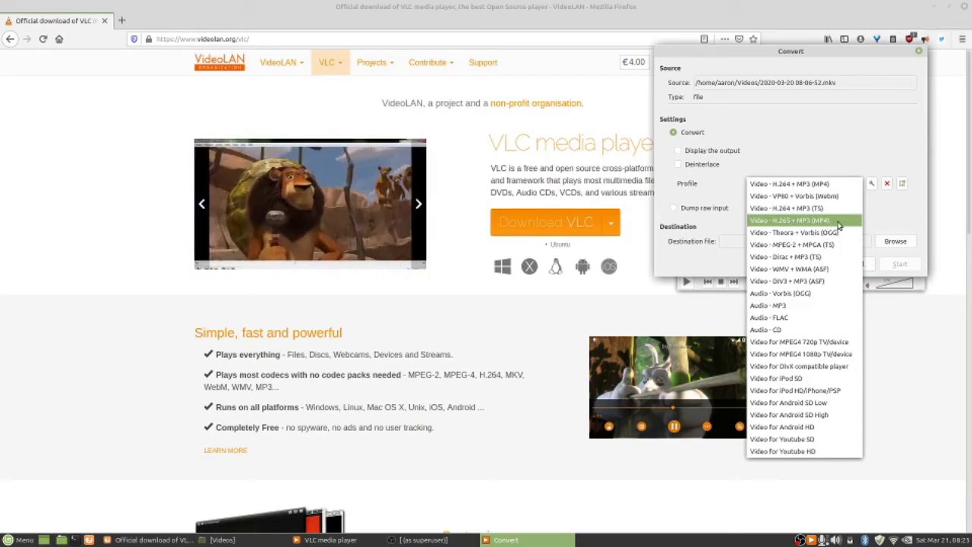
pyautogui.click(829, 307)
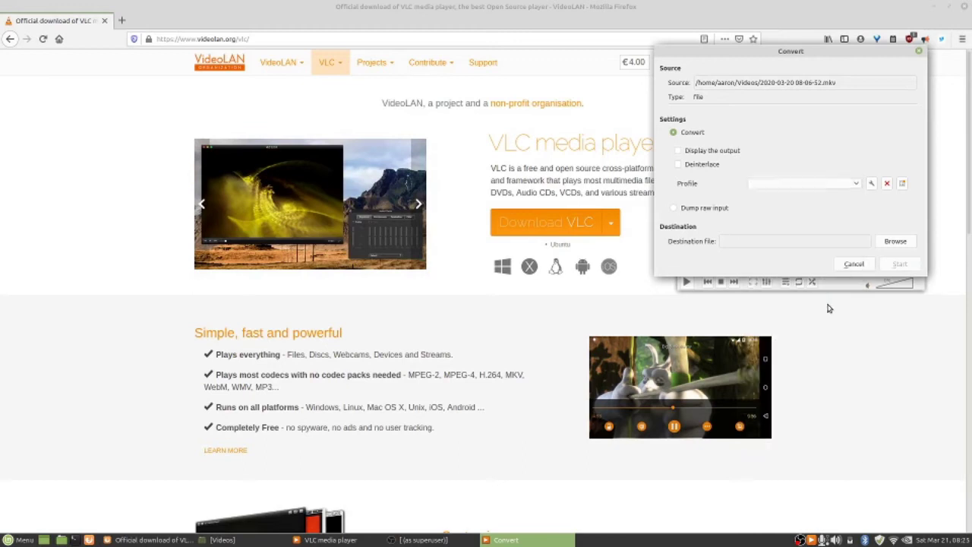
# Step: Browse for the destination in the Videos folder and enter converted3-21-2020 as the output file name
pyautogui.click(898, 242)
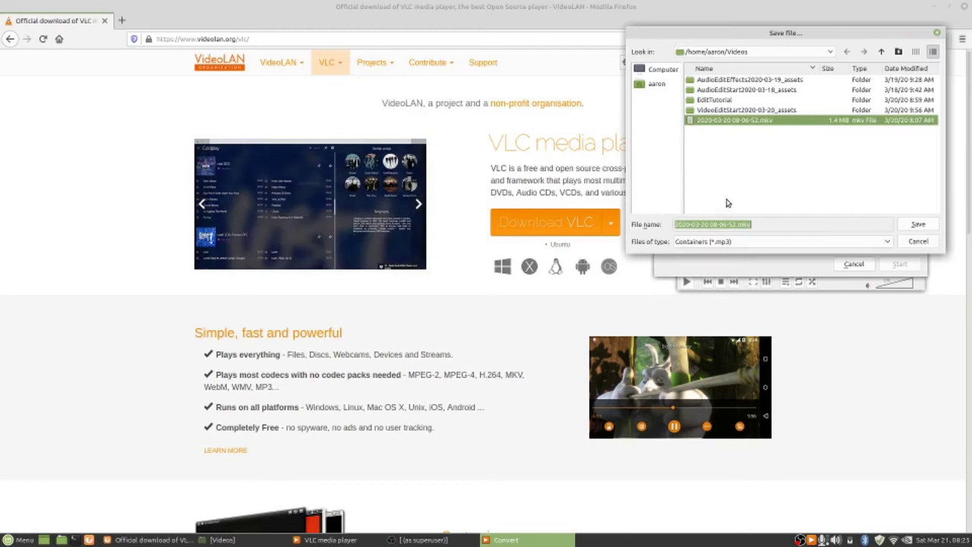
pyautogui.tripleClick(767, 224)
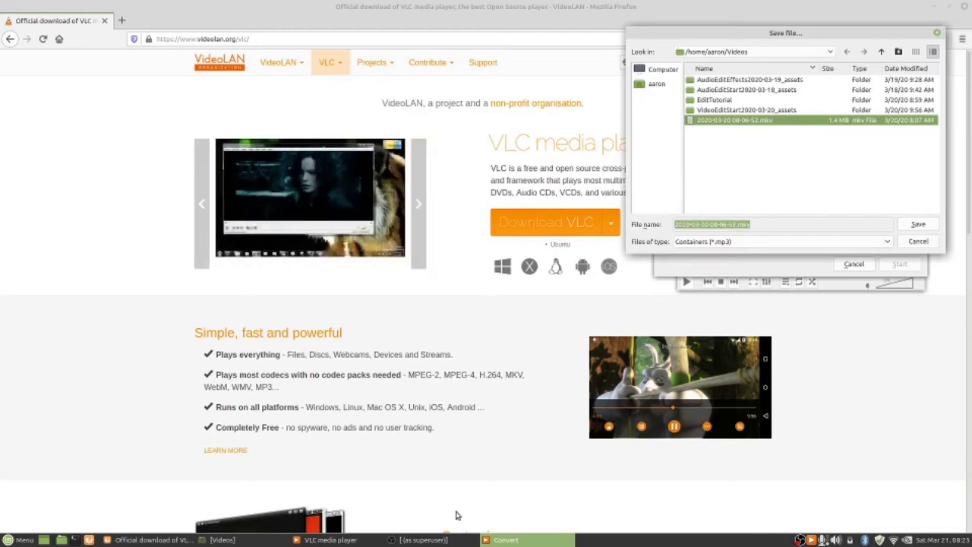
pyautogui.click(816, 220)
pyautogui.moveTo(790, 226); pyautogui.dragTo(722, 245)
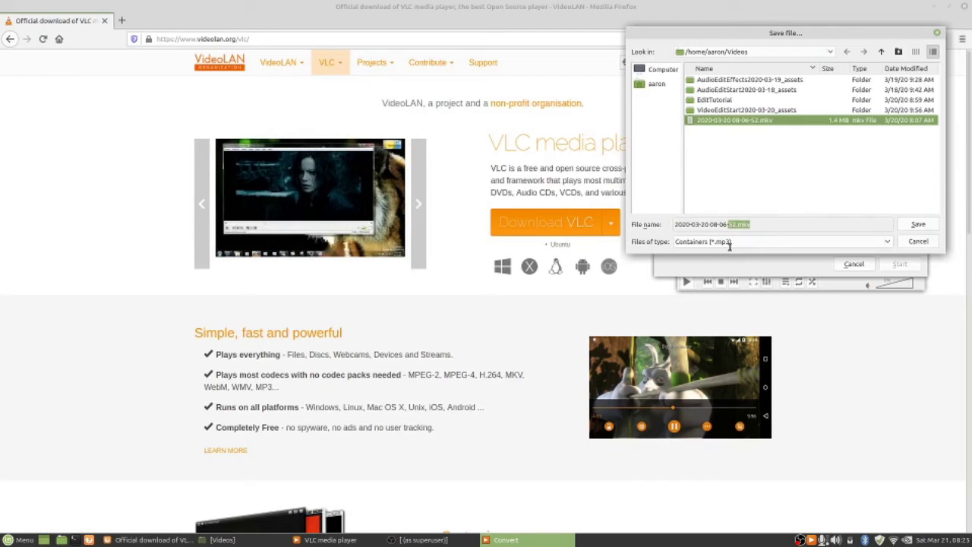
pyautogui.click(746, 227)
pyautogui.tripleClick(747, 226)
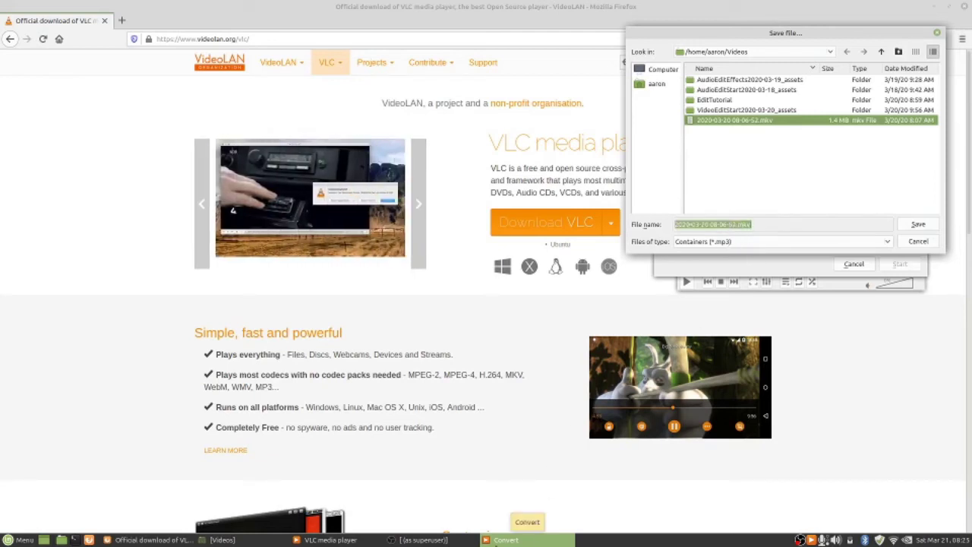
pyautogui.write('converted3-21-2020')
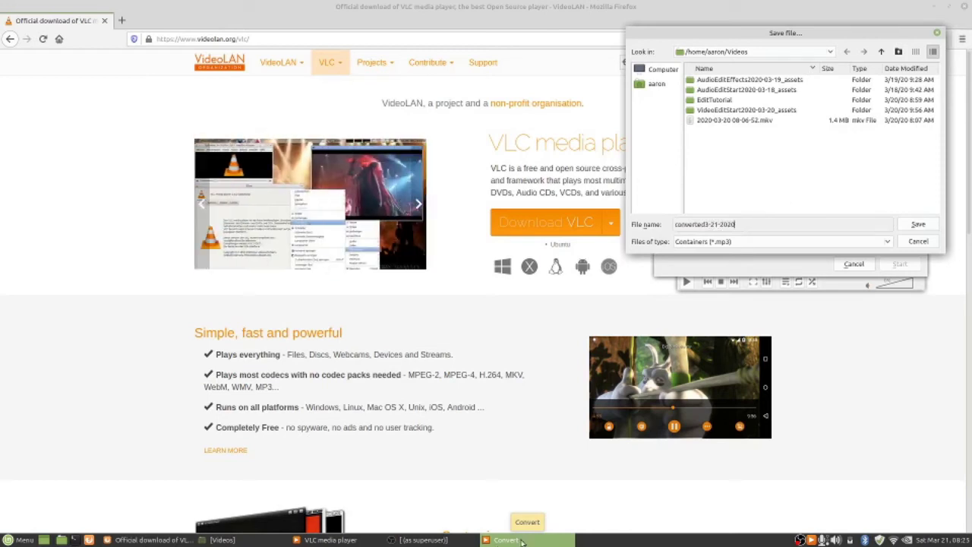
# Step: Append the .mp3 extension to the output file name, save the destination, and start the conversion
pyautogui.moveTo(735, 224)
pyautogui.mouseDown()
pyautogui.moveTo(695, 224)
pyautogui.moveTo(717, 224)
pyautogui.mouseUp()
pyautogui.click(730, 224)
pyautogui.click(740, 225)
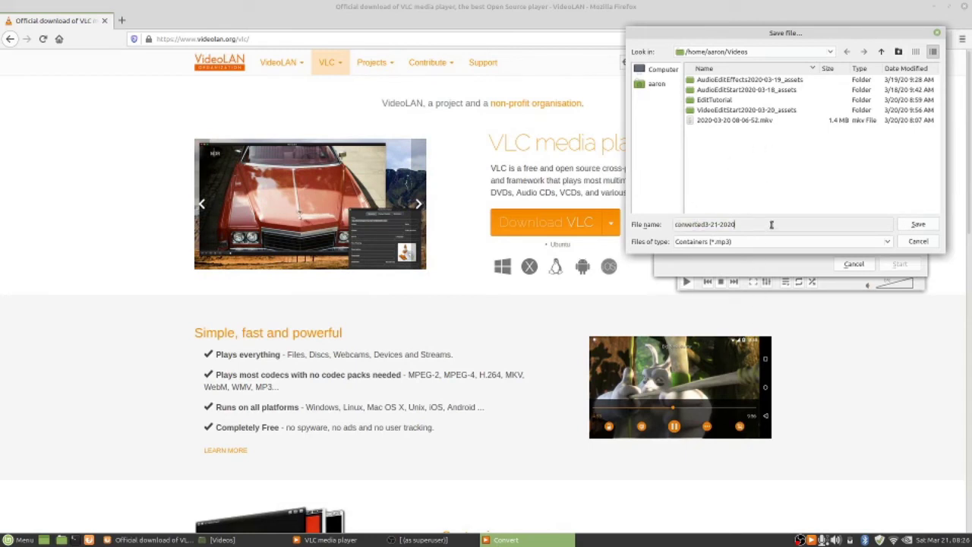
pyautogui.write('.mp3')
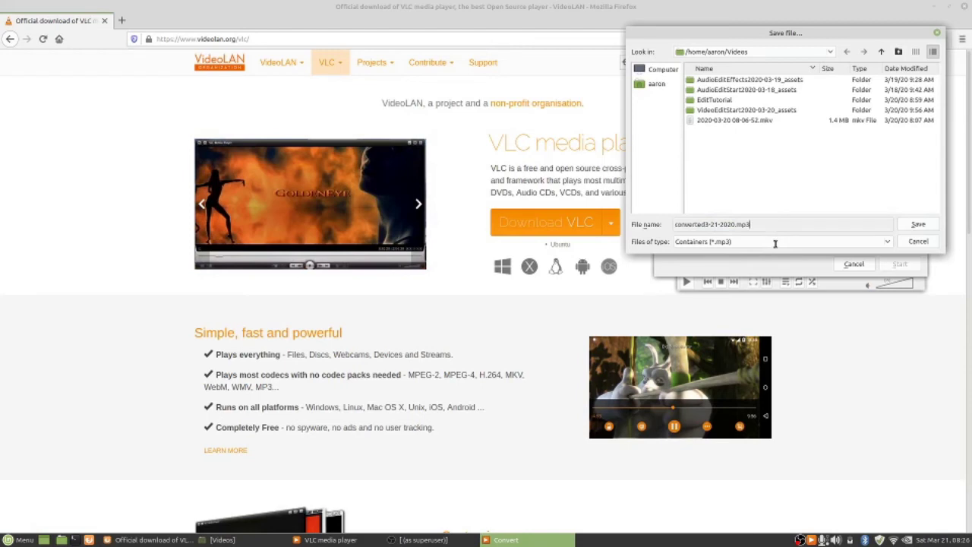
pyautogui.click(919, 224)
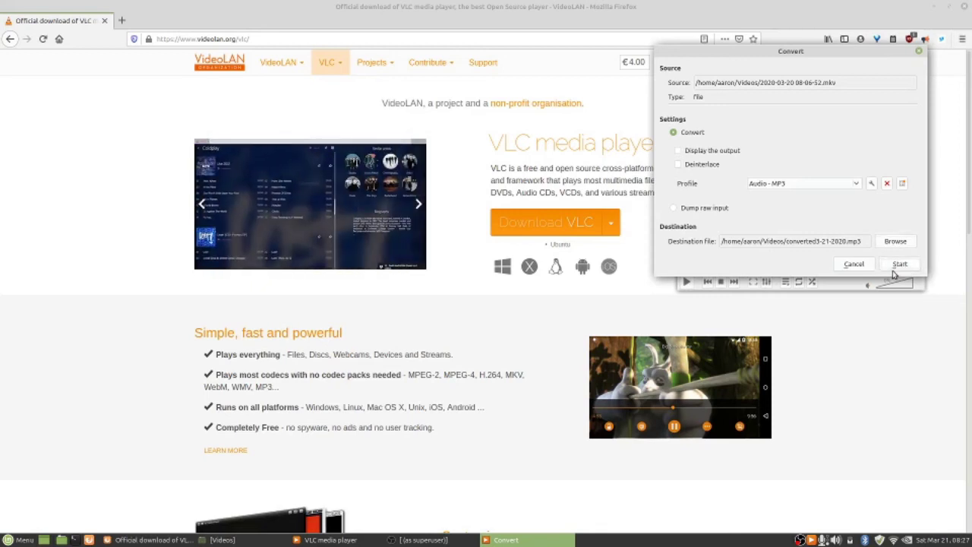
pyautogui.click(897, 265)
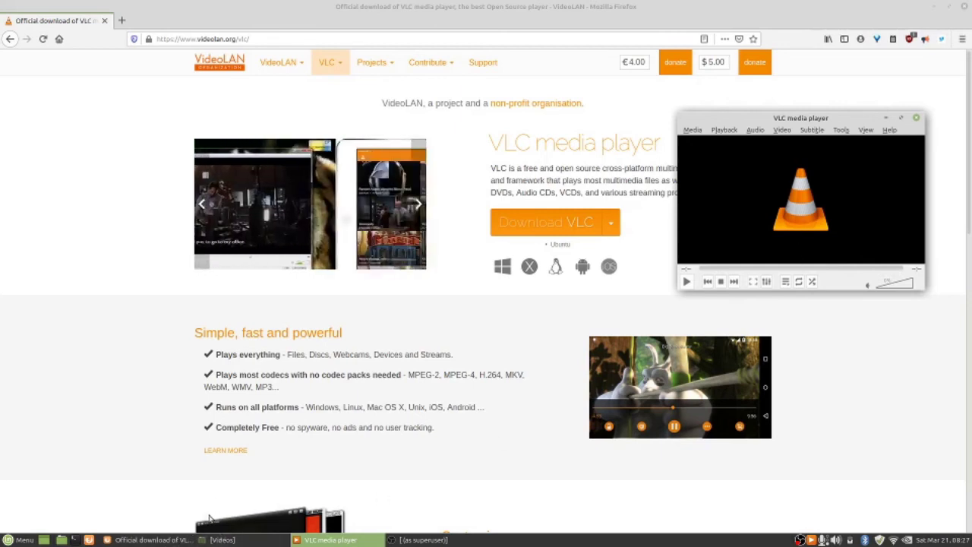
# Step: Switch to the Videos folder in the file manager, play converted3-21-2020.mp3 to check it, and close the player
pyautogui.click(222, 539)
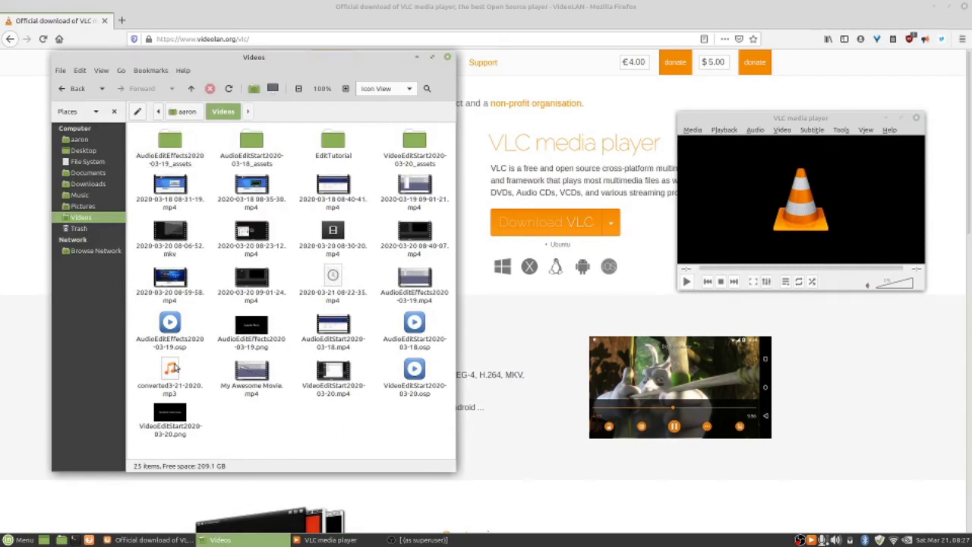
pyautogui.click(174, 367)
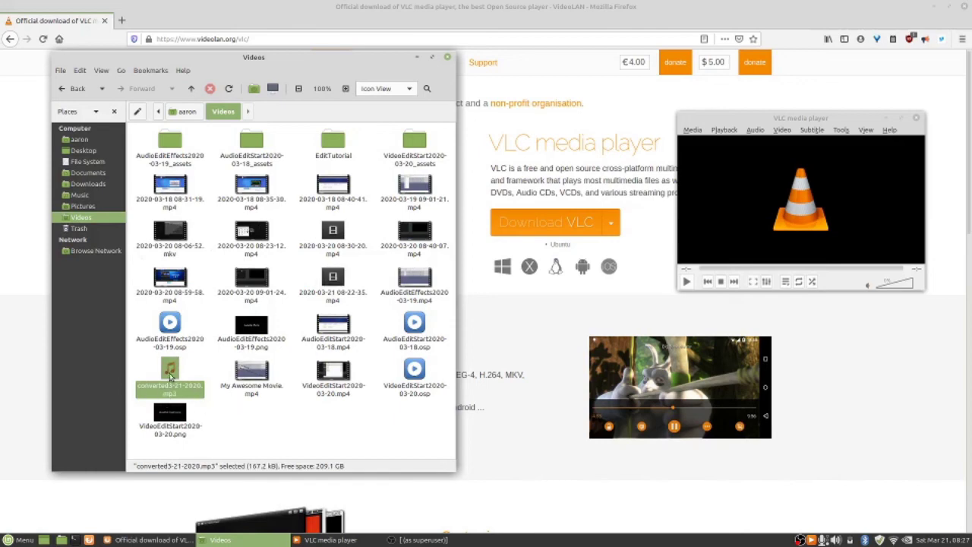
pyautogui.doubleClick(170, 375)
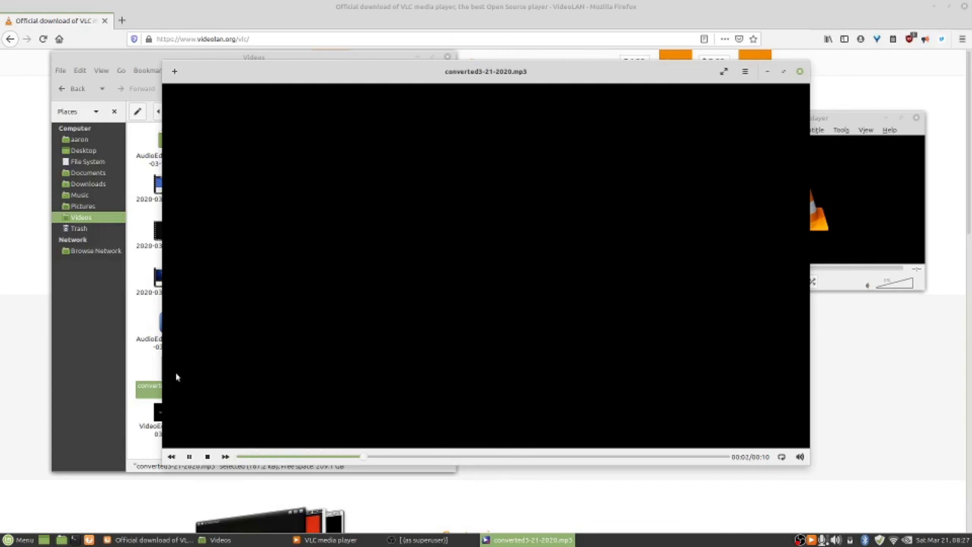
pyautogui.click(800, 70)
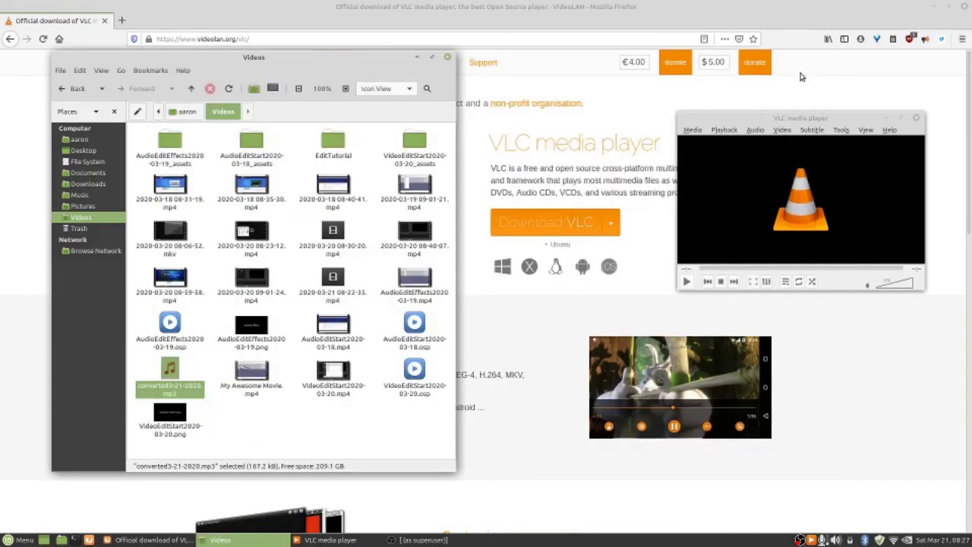